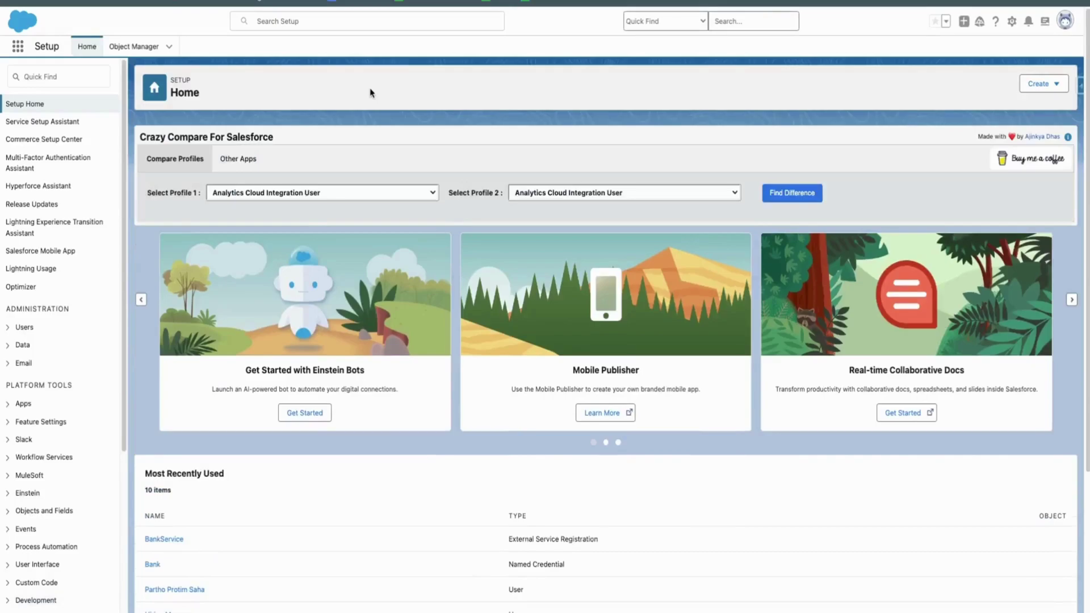
Search Quick Find for 'flow' and open the Flows list
left_click(63, 78)
type("flow")
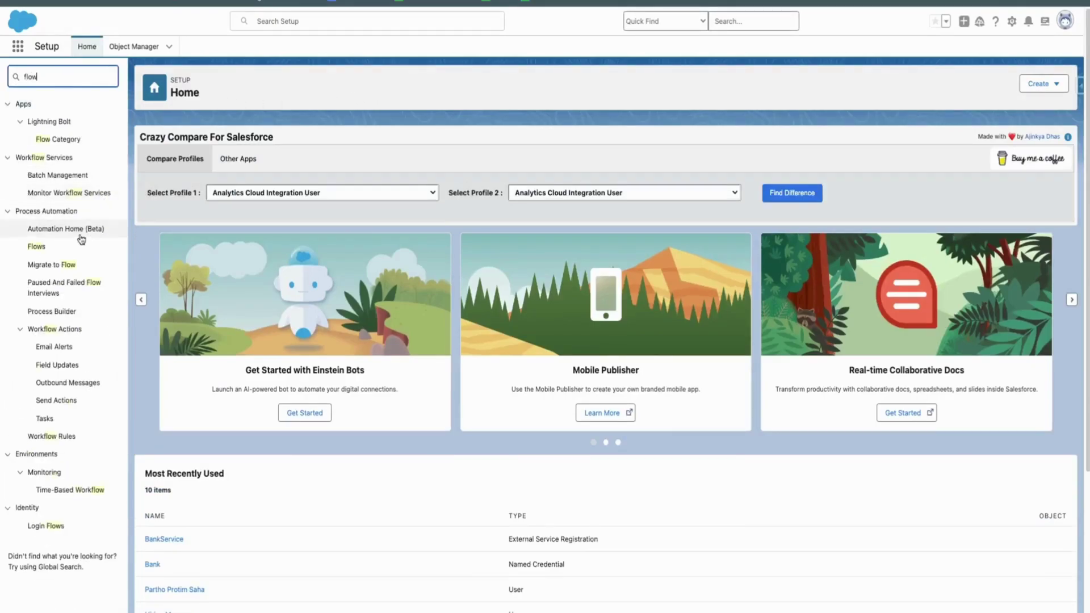
left_click(35, 246)
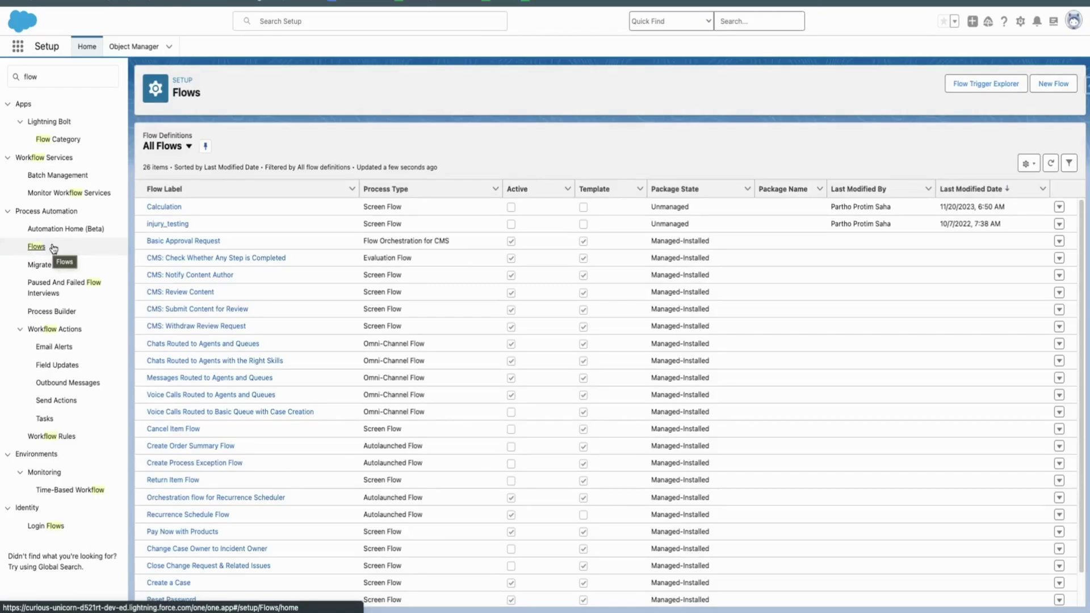
Create a new Screen Flow and switch its canvas to Free-Form layout
left_click(1053, 84)
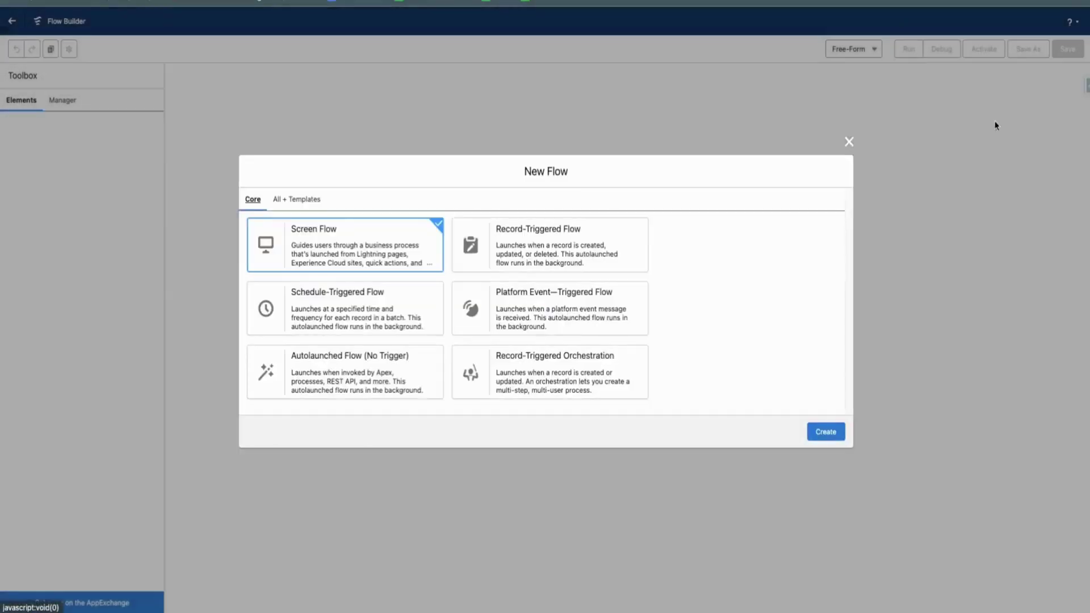
left_click(834, 431)
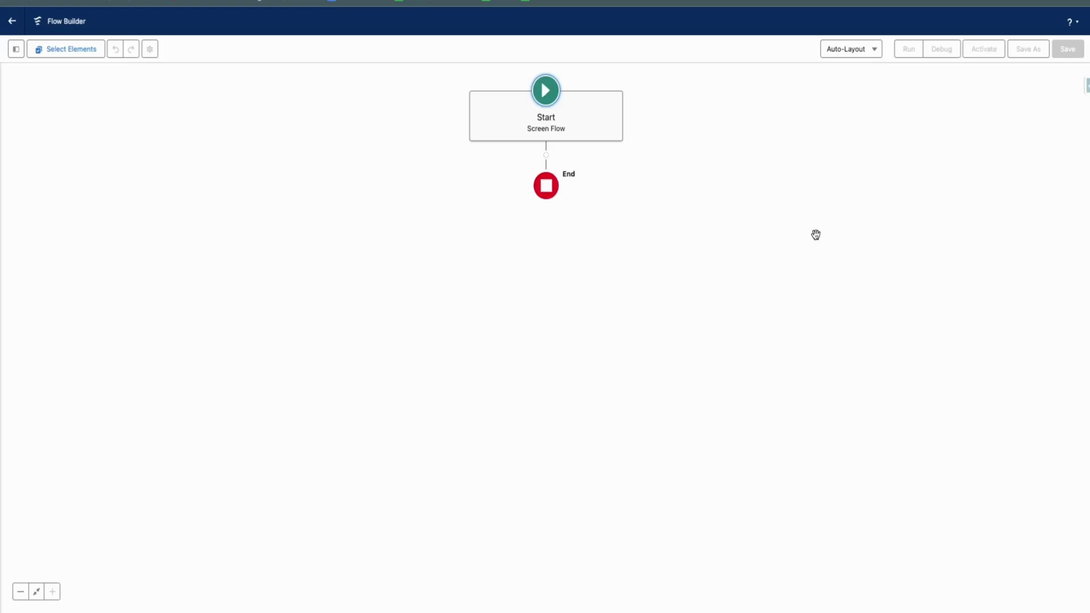
left_click(851, 51)
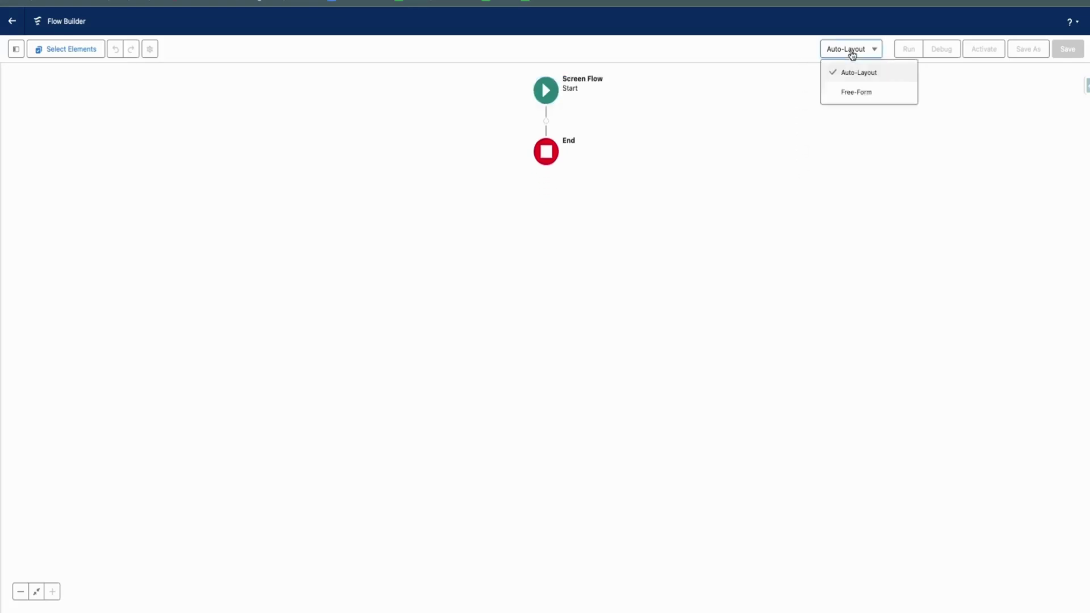
left_click(850, 92)
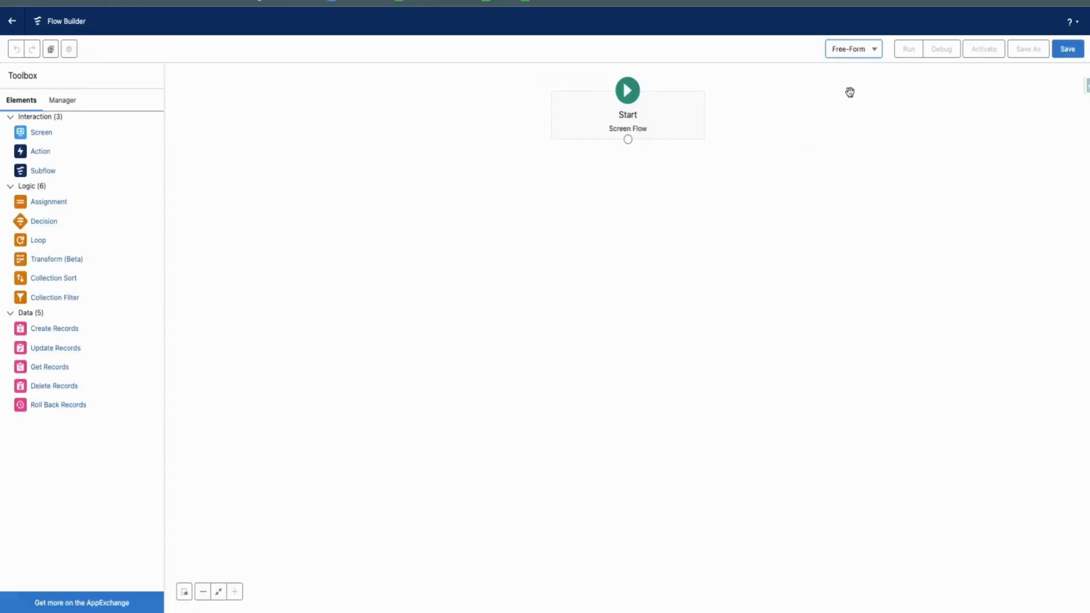
Add an Action element filtered by Type to External Service, searching 'bankservice'
left_click_drag(44, 154, 626, 196)
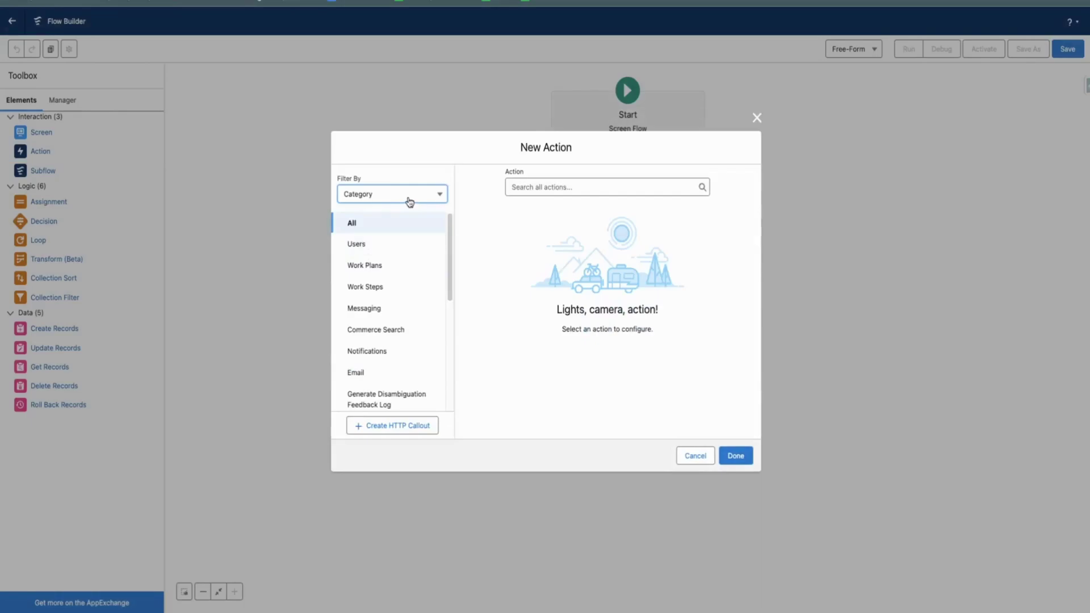
left_click(409, 201)
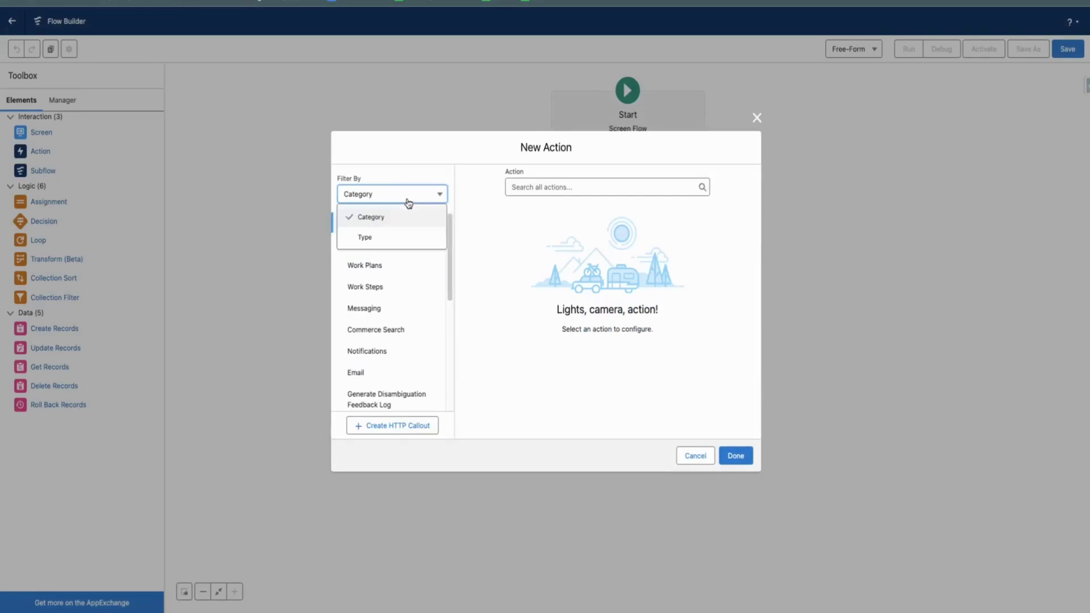
left_click(390, 238)
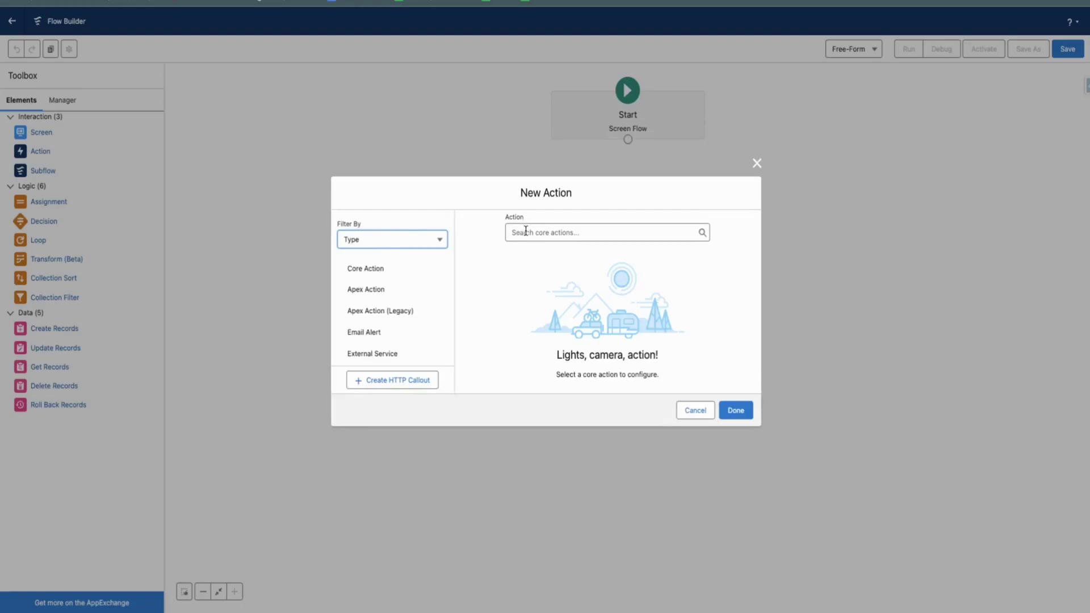
left_click(355, 364)
left_click(561, 234)
type("b")
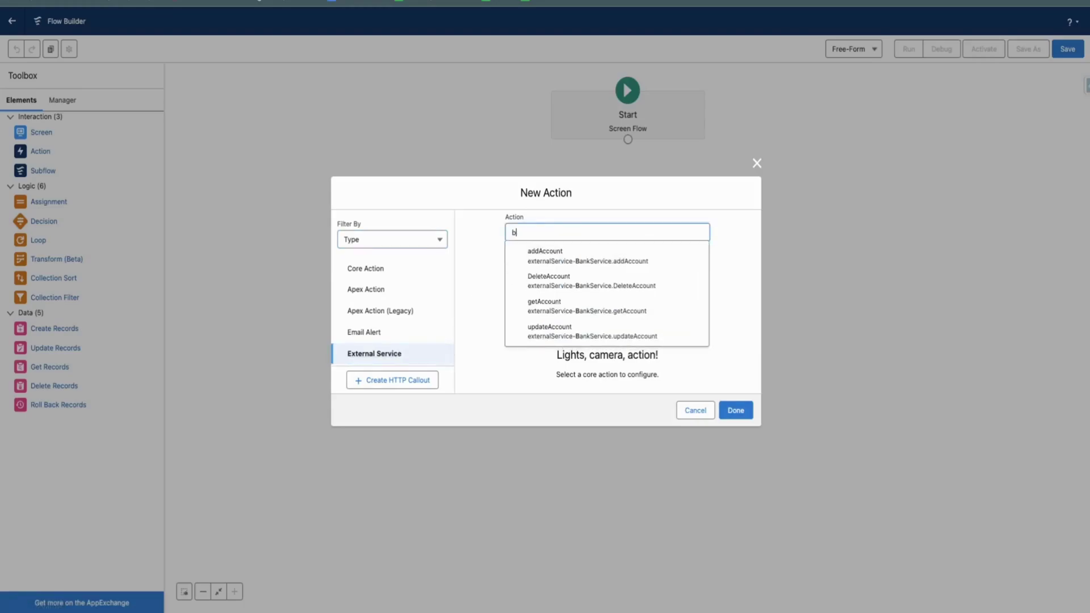
type("ank")
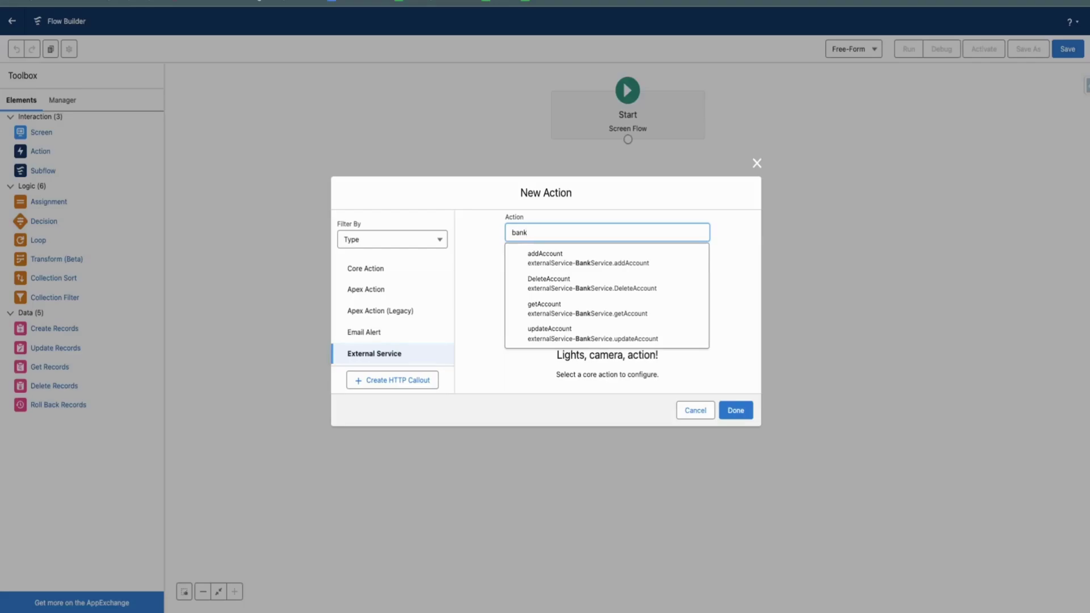
type("ser")
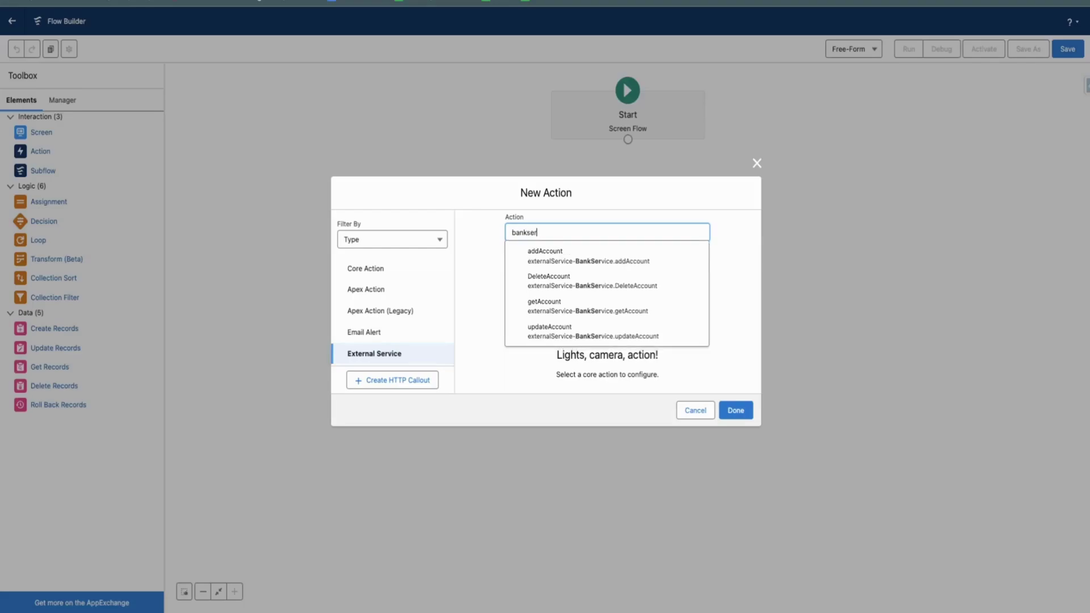
type("vice")
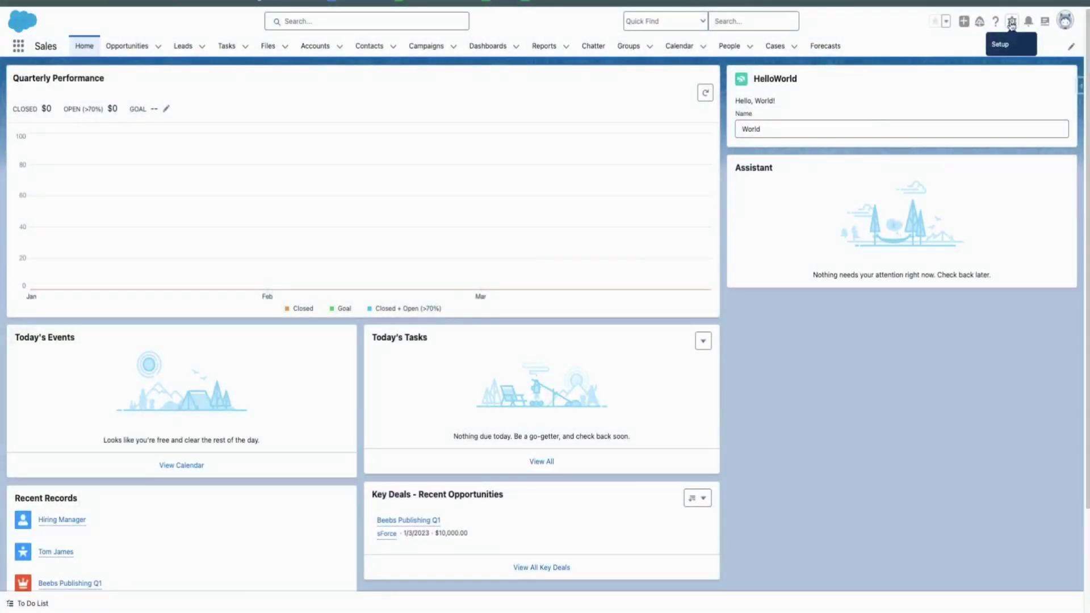
Open the User object in Object Manager and start a new custom field from Fields & Relationships
left_click(1012, 24)
left_click(976, 62)
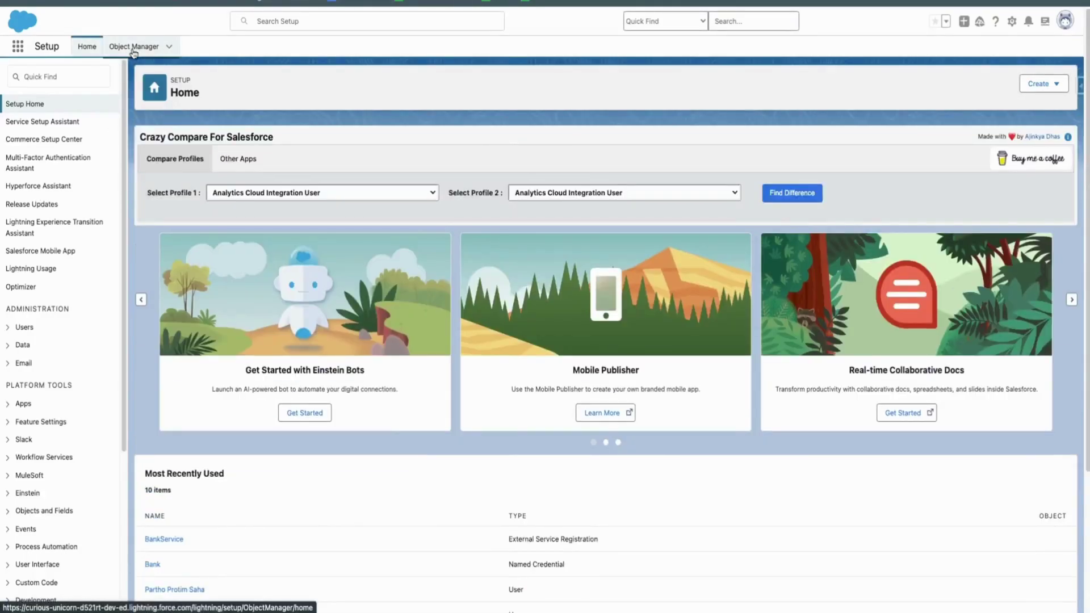
left_click(133, 51)
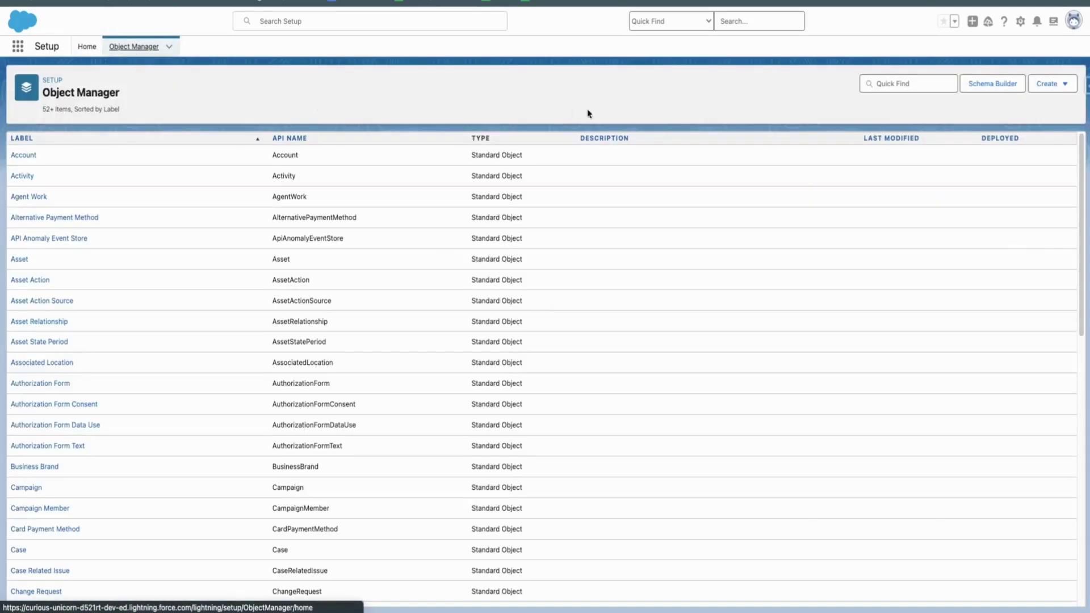
left_click(885, 85)
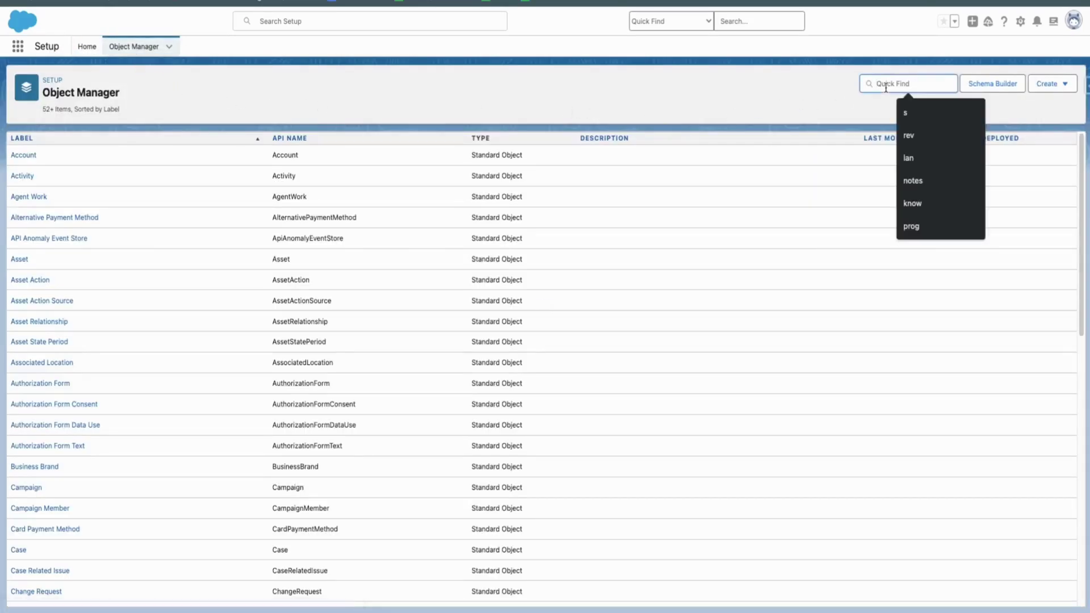
type("User")
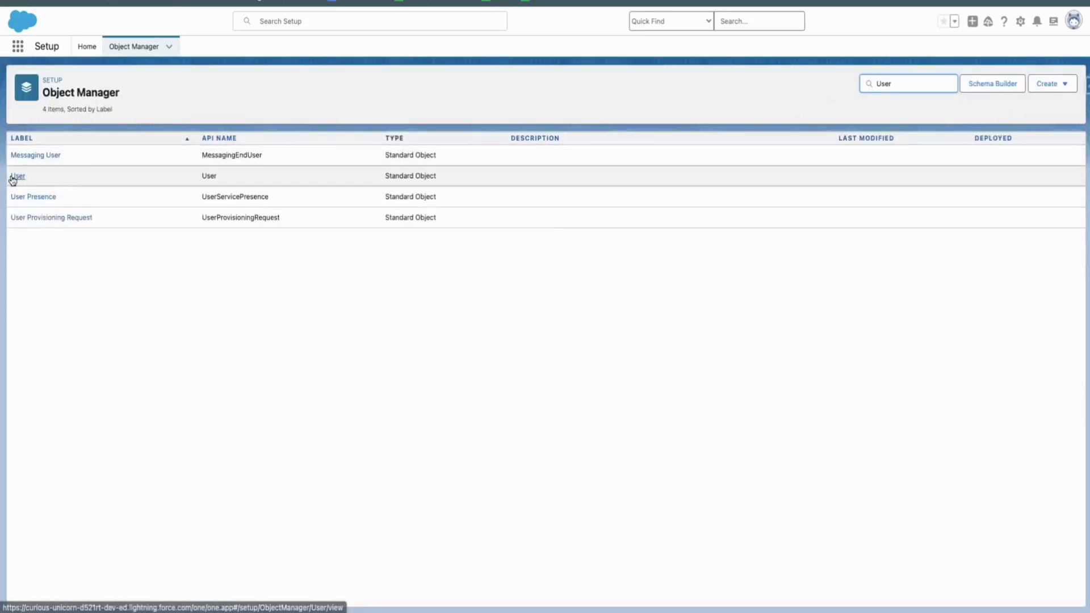
left_click(16, 176)
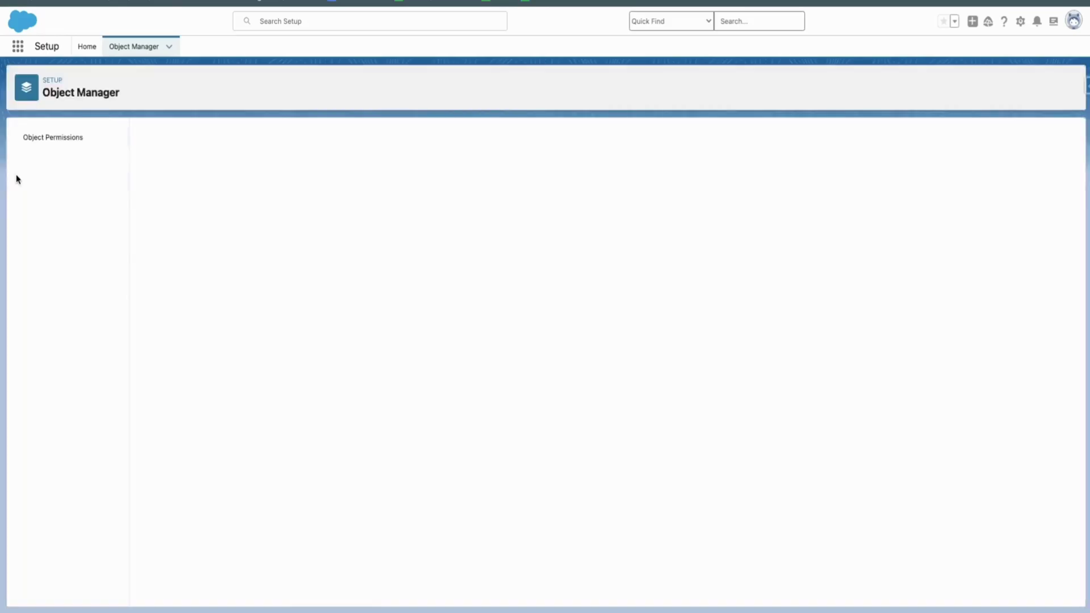
left_click(78, 161)
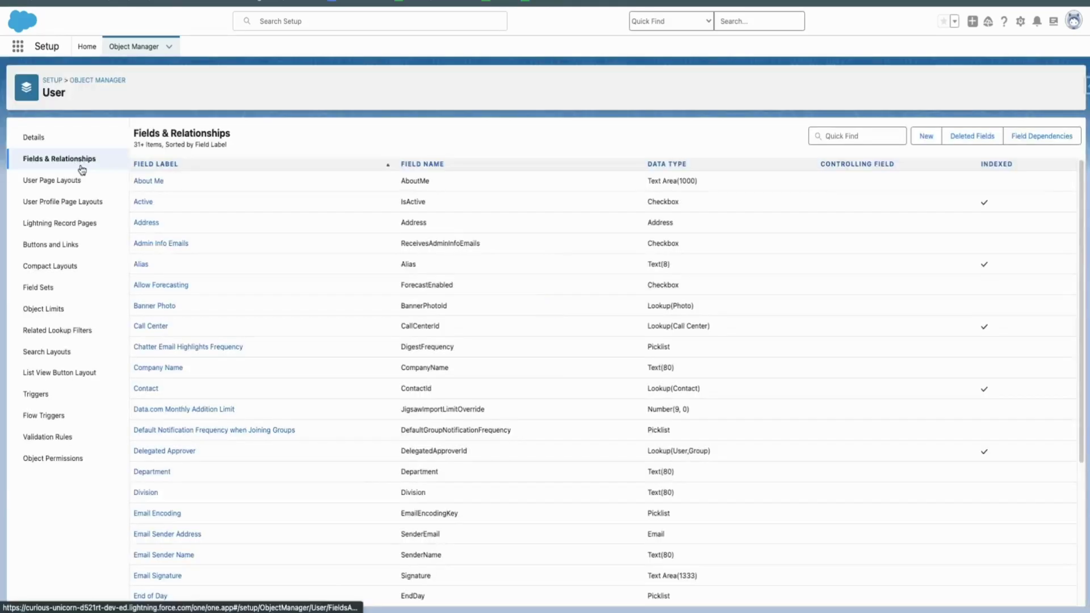
left_click(931, 138)
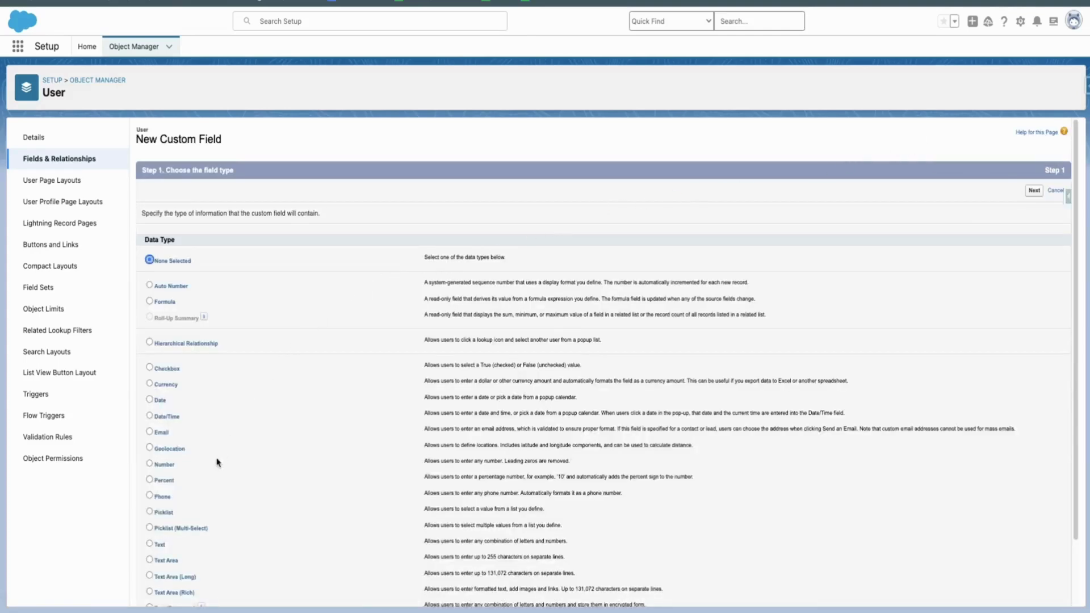
Define a Text field labelled Account Type (Account_Type) with length 25
left_click(150, 543)
left_click(1034, 191)
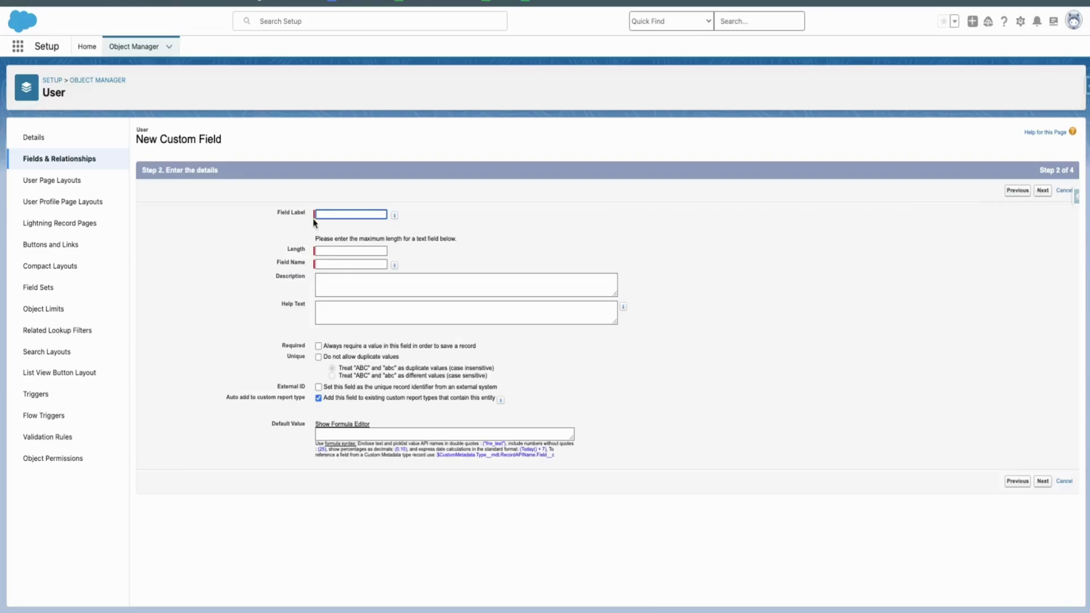
left_click(329, 215)
type("Account Ty")
left_click(271, 251)
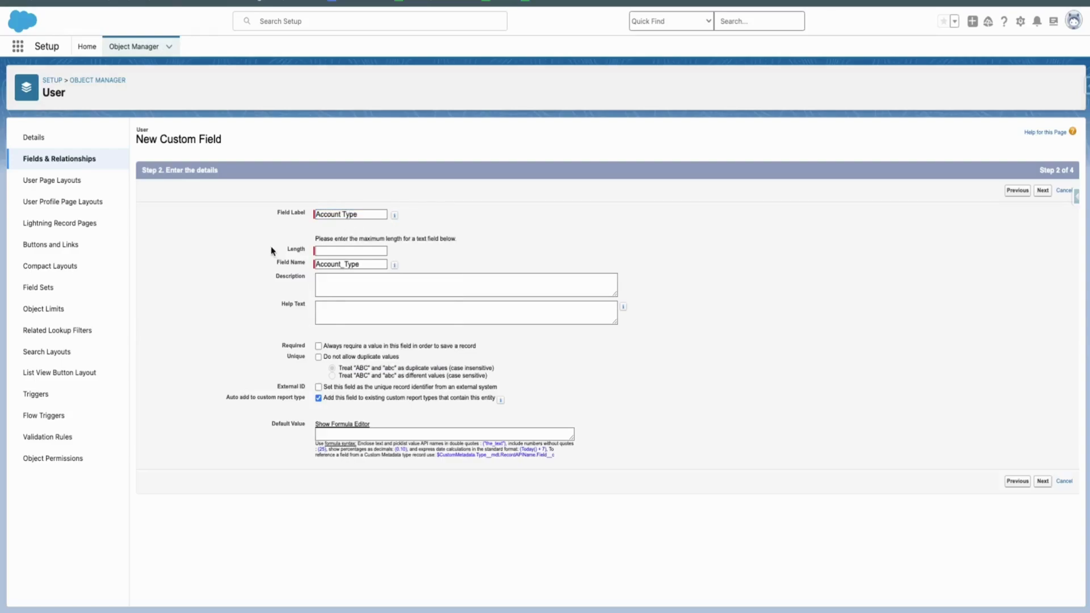
left_click(324, 251)
type("25")
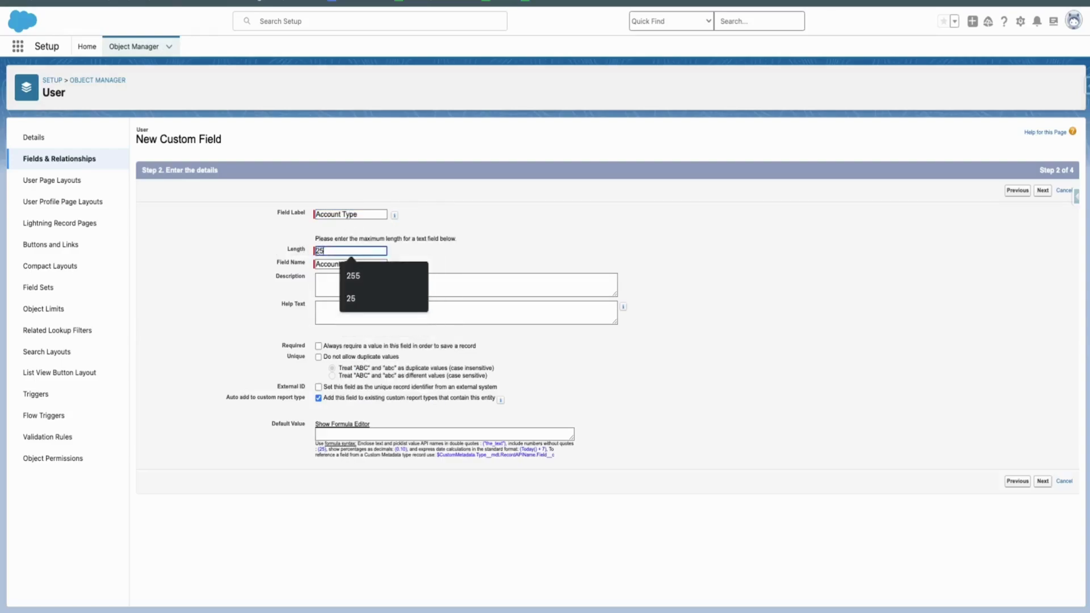
left_click(471, 245)
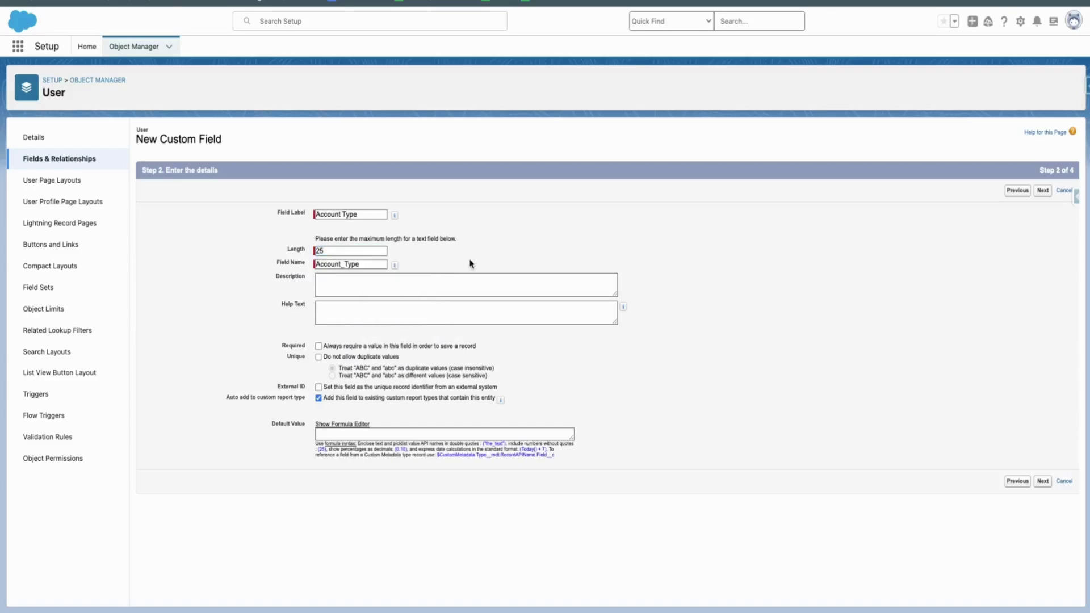
Make the field visible to all profiles and save it on every page layout
left_click(1043, 482)
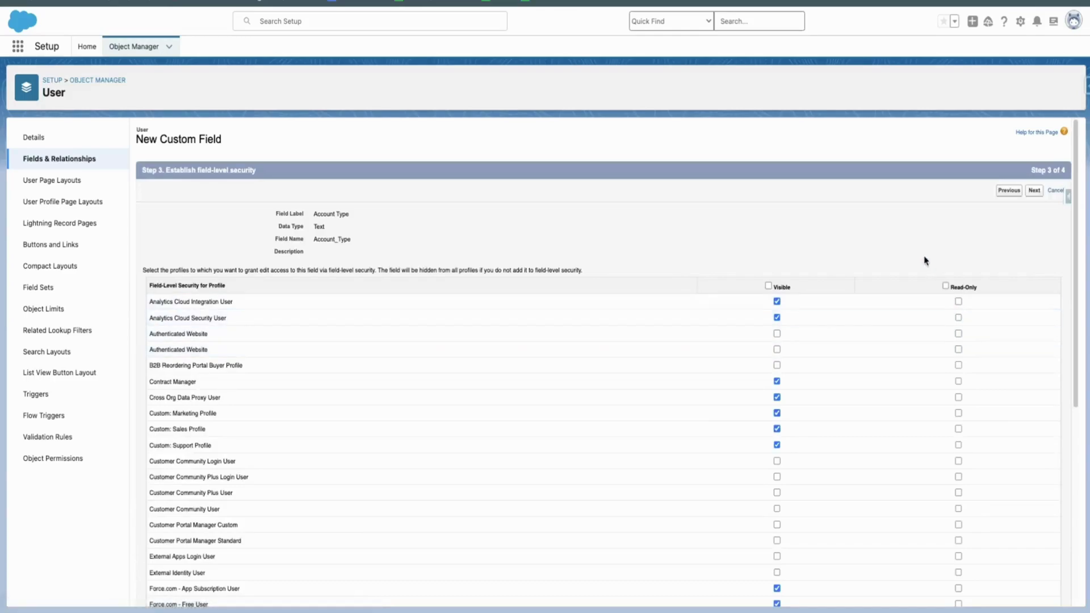
left_click(768, 286)
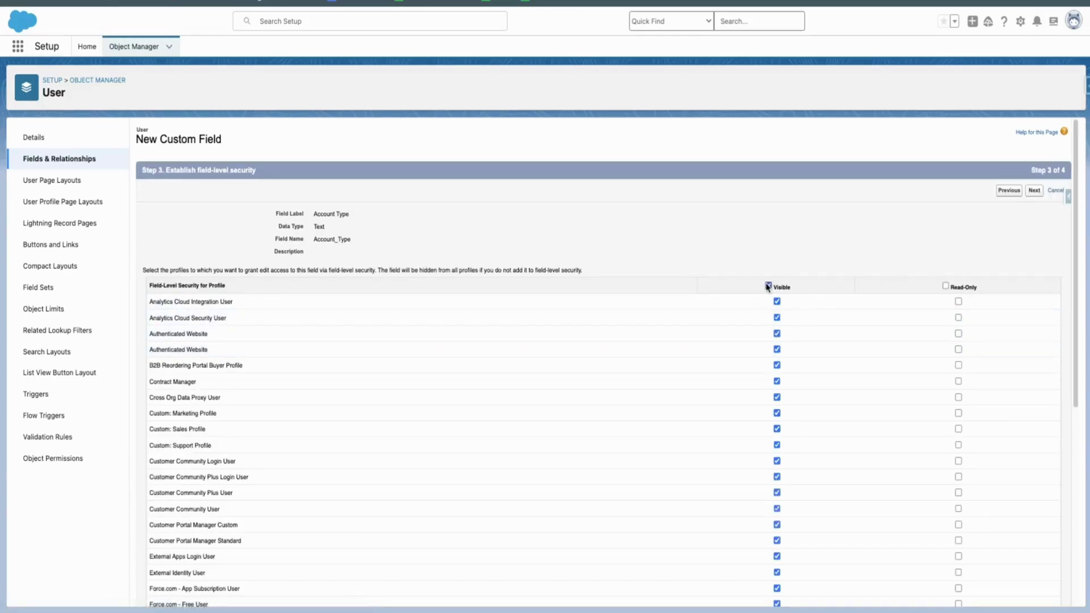
left_click(1034, 190)
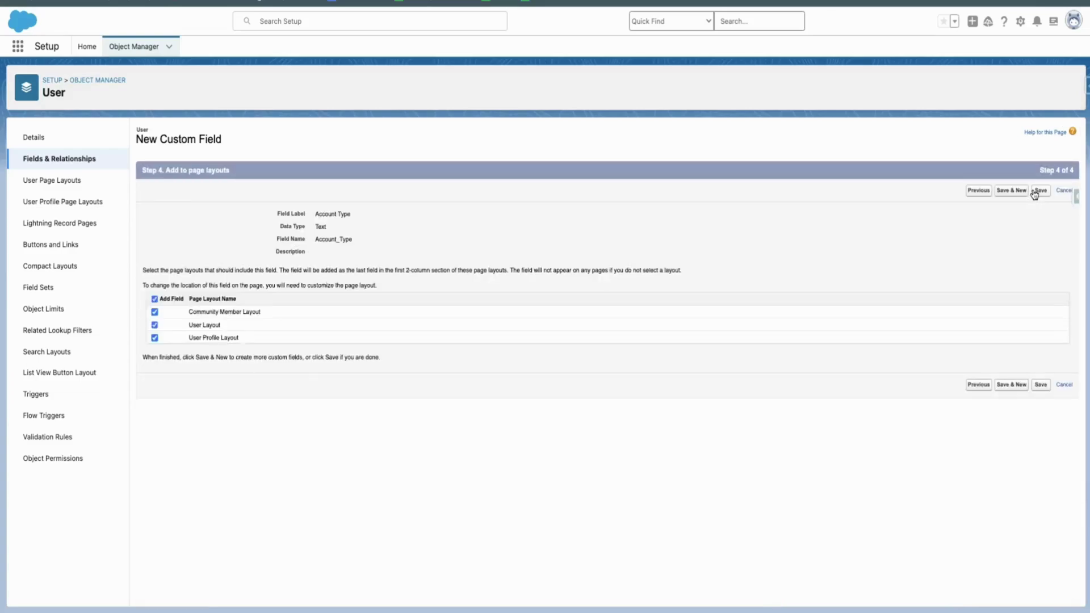
left_click(1034, 192)
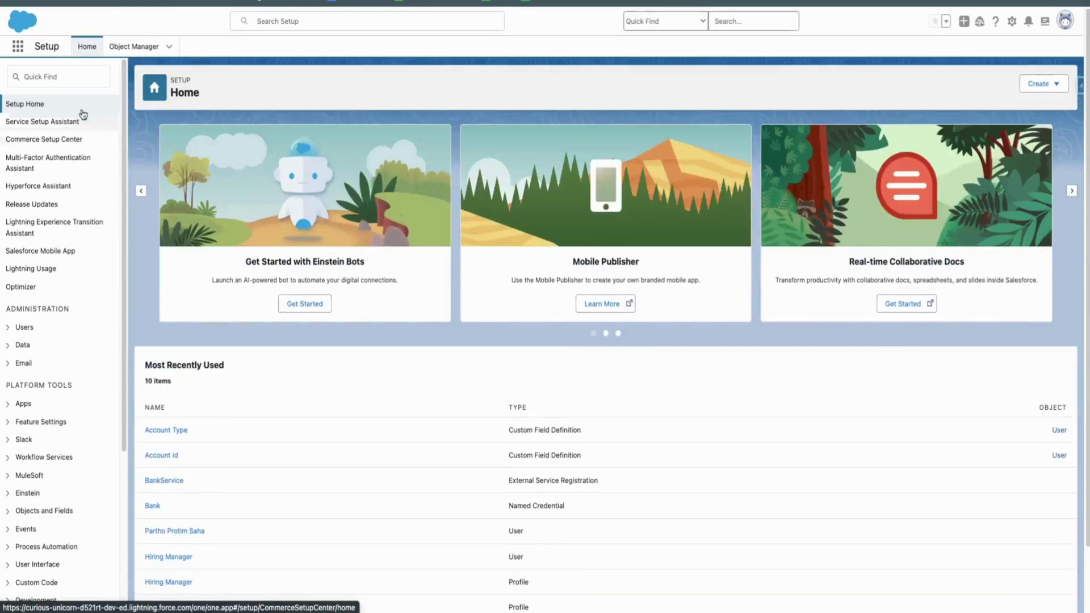
Search Quick Find for 'user', open Users and start a new user
left_click(81, 79)
type("user")
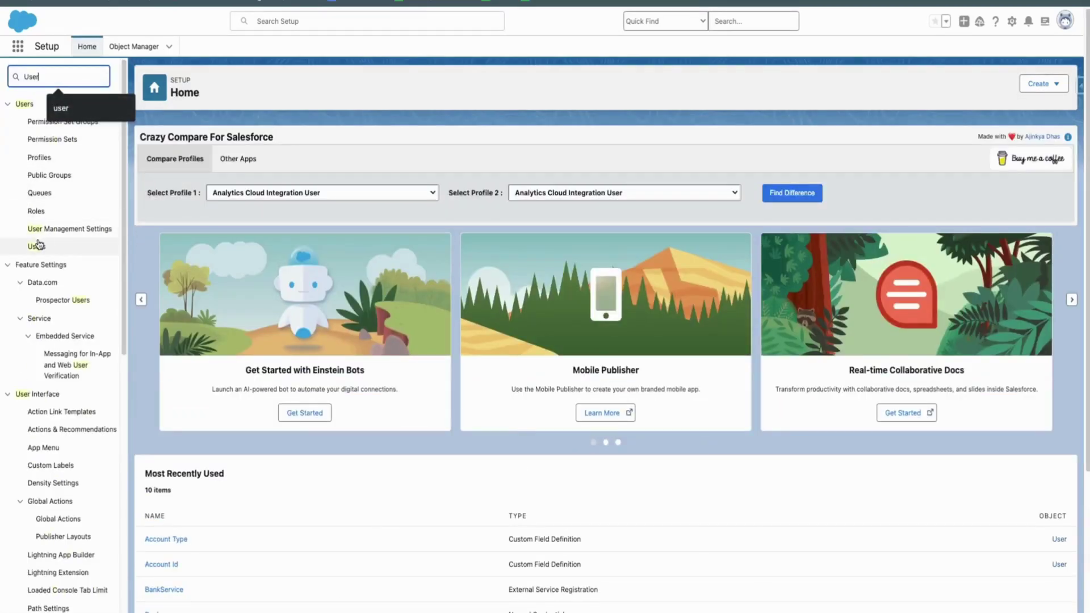
left_click(38, 249)
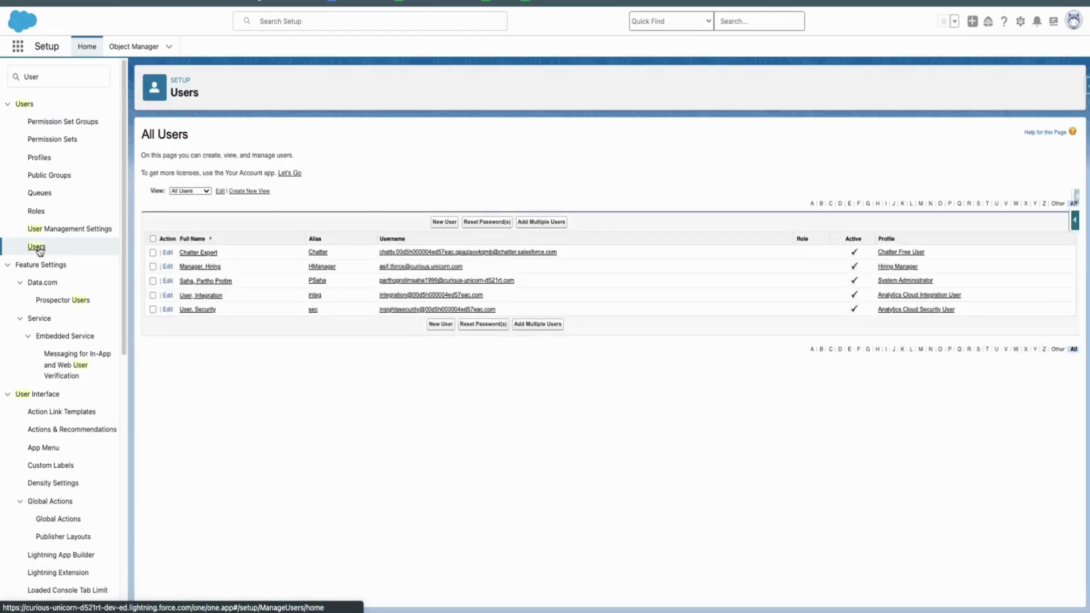
left_click(449, 224)
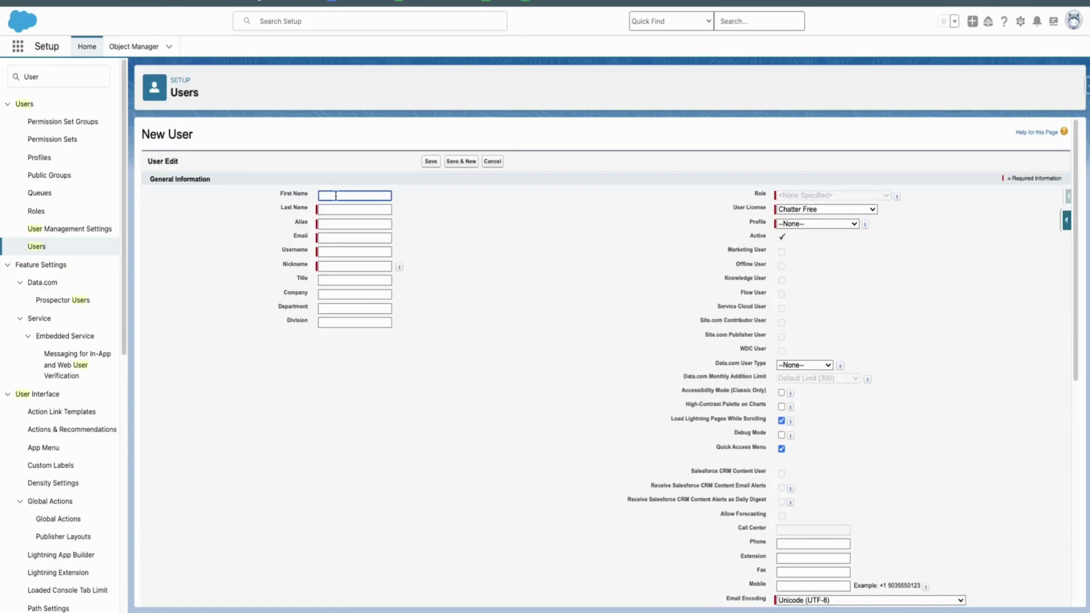
Enter the new user's first and last name and choose the Salesforce Platform licence
left_click(354, 210)
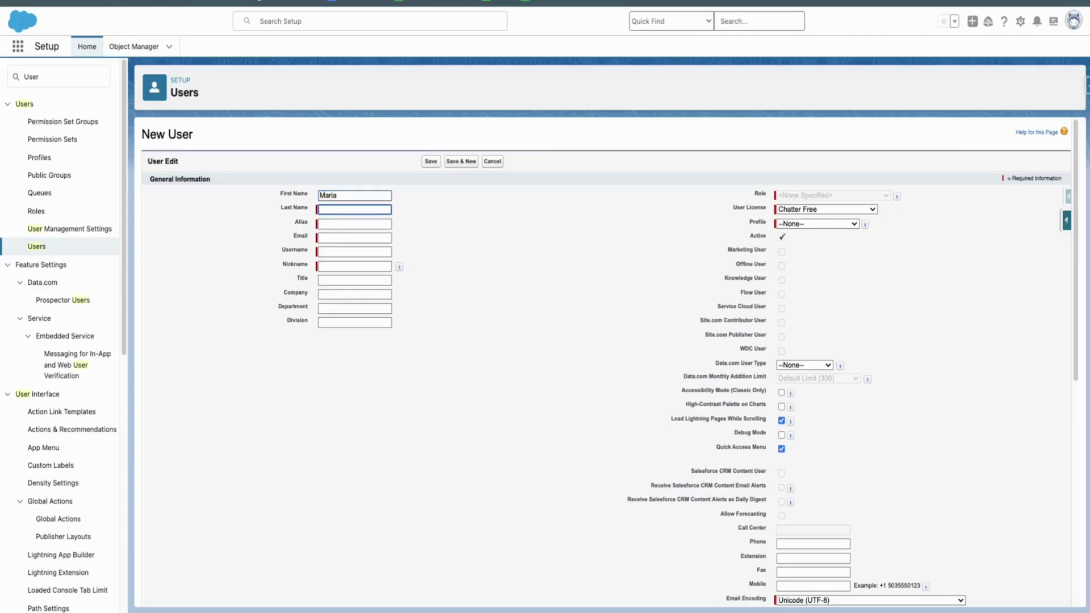
left_click(724, 202)
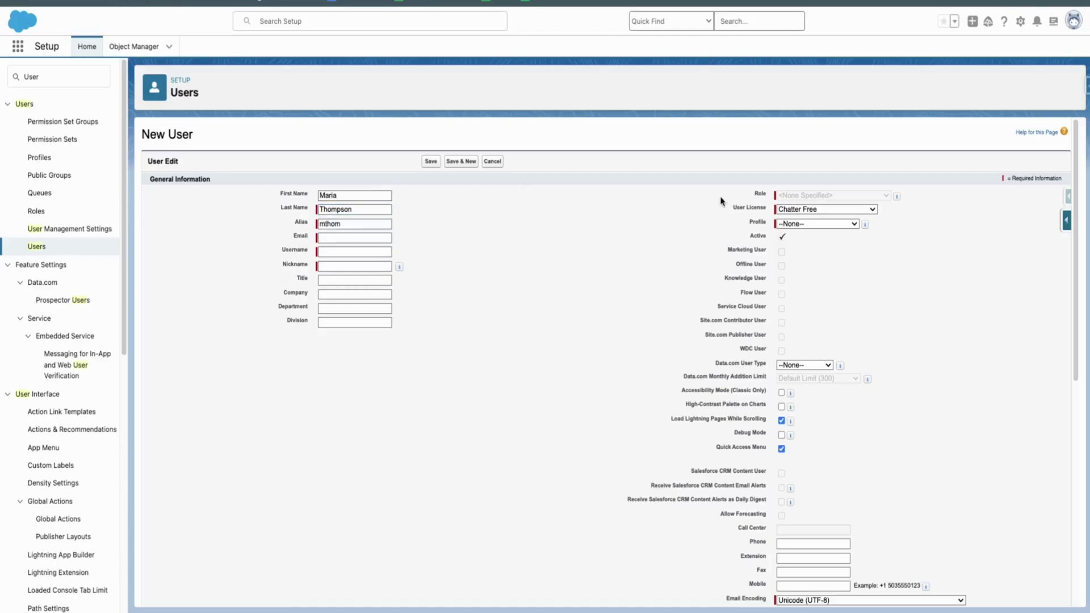
left_click(830, 213)
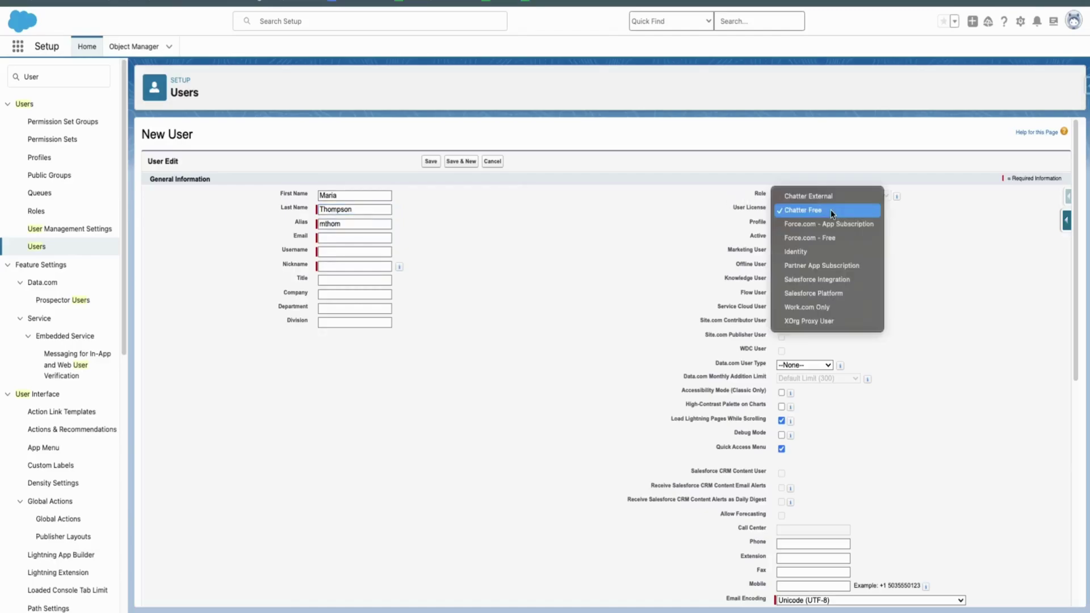
left_click(825, 294)
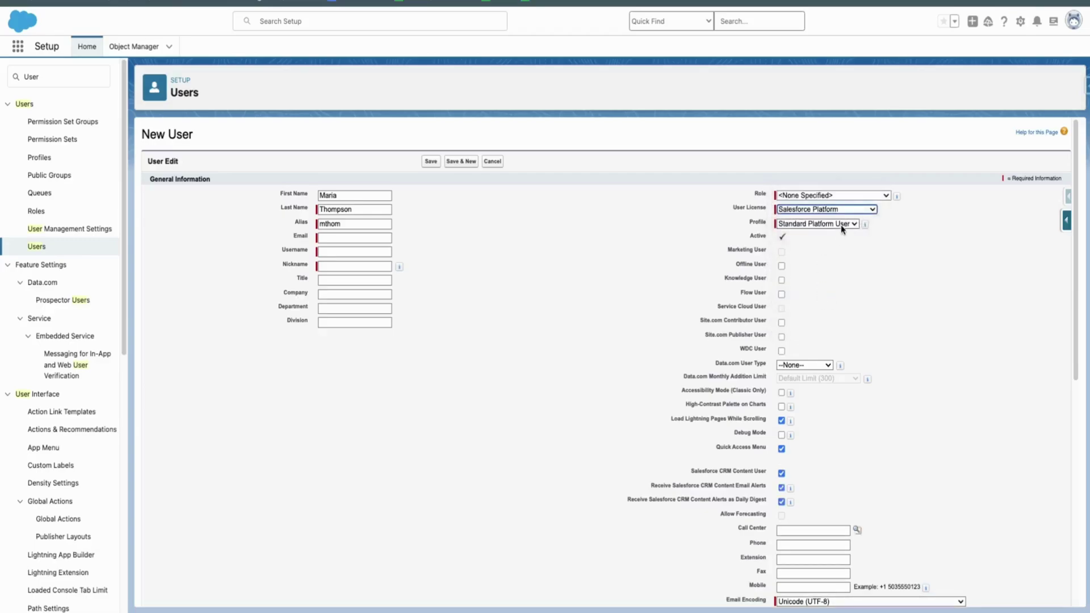
Fill in the user's e-mail address and change the username's domain
left_click(356, 238)
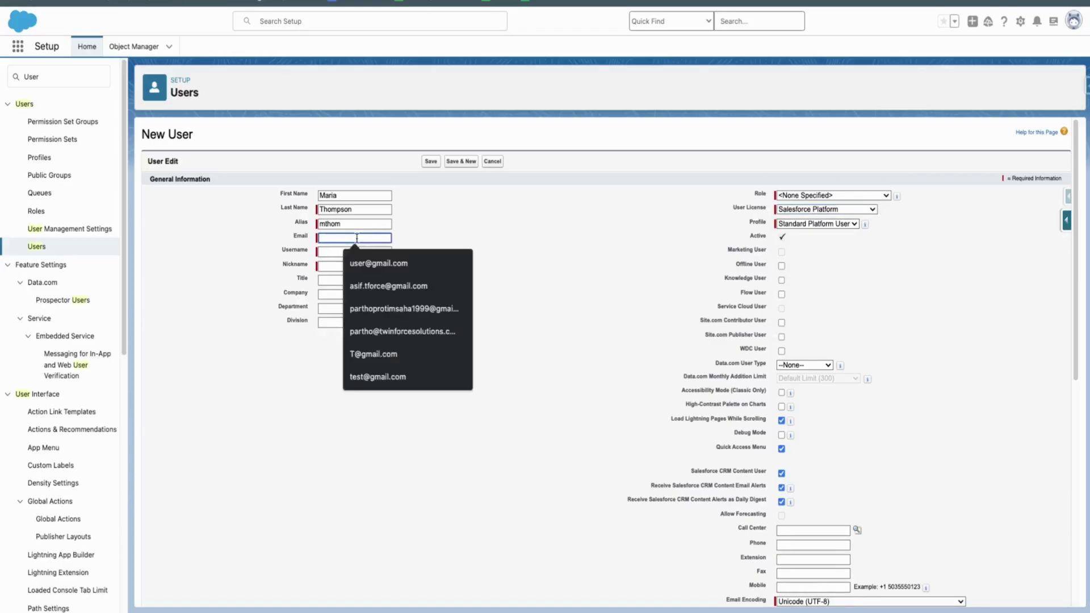
key("Tab")
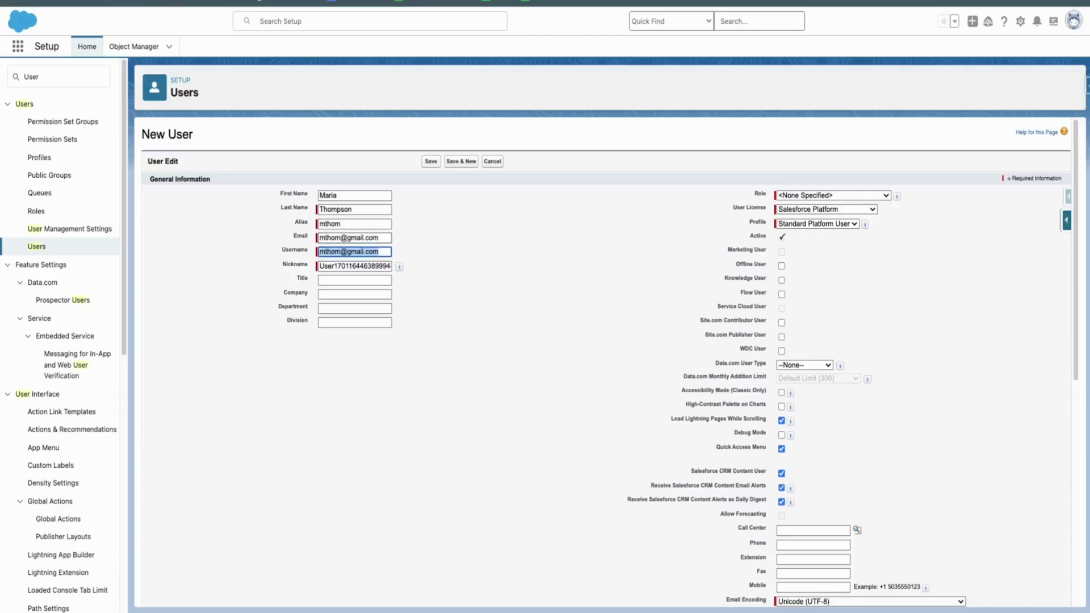
key("Right")
key("BackSpace")
key("BackSpace")
key("BackSpace")
key("BackSpace")
key("BackSpace")
type("Twe")
key("BackSpace")
type("indo")
key("BackSpace")
key("BackSpace")
type("force")
key("BackSpace")
key("BackSpace")
type("Solutions")
left_click(485, 276)
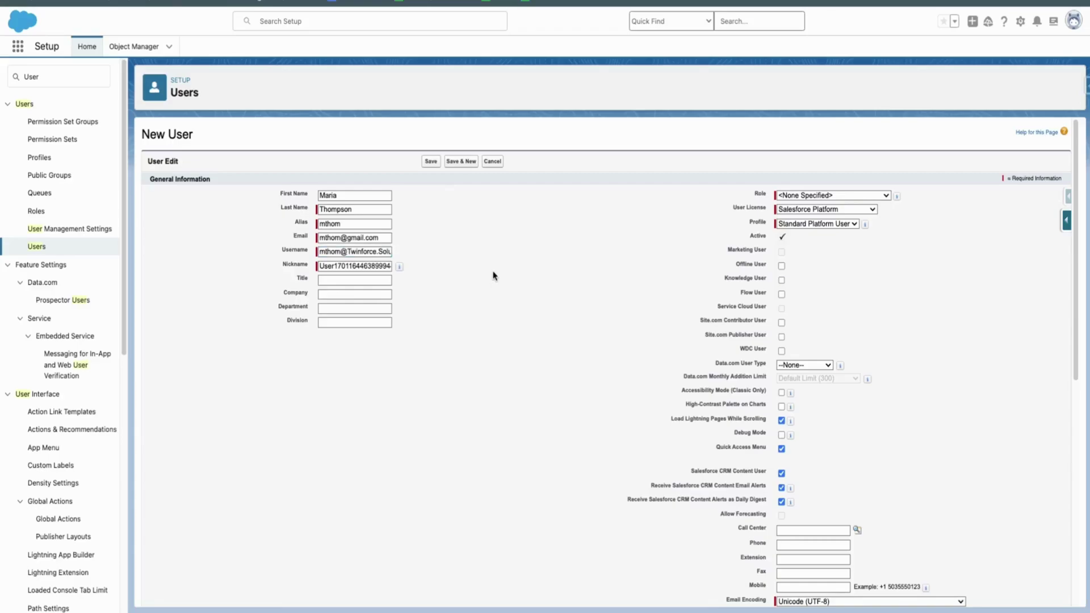
Enter Account Type 'Account - Type' and the Account Id value, save, and verify them
scroll(492, 276, "down", 7)
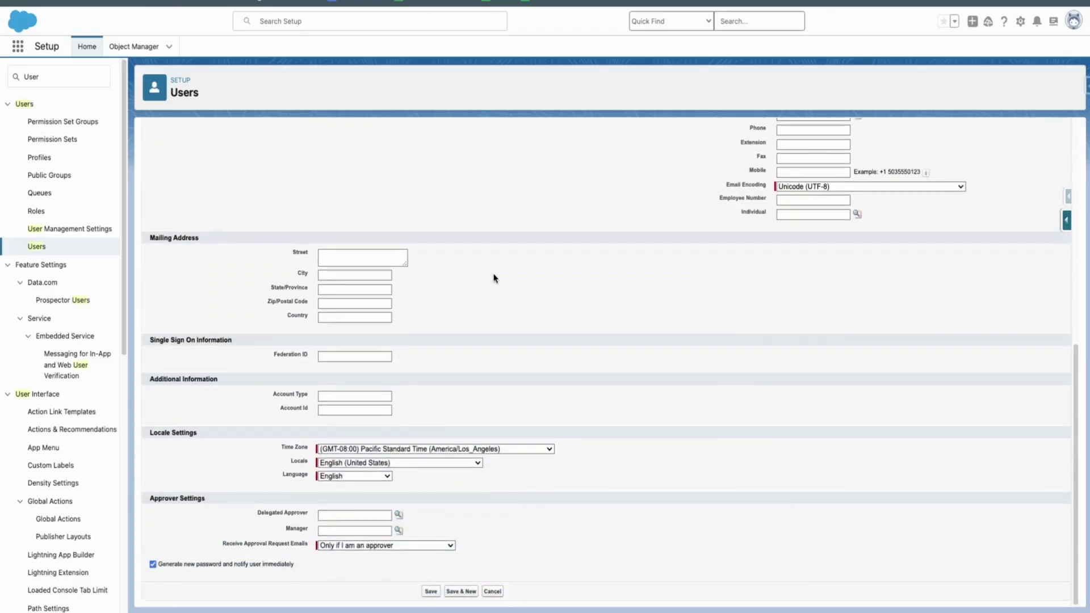
left_click(327, 395)
type("Account - Type")
key("Tab")
type("0000-1")
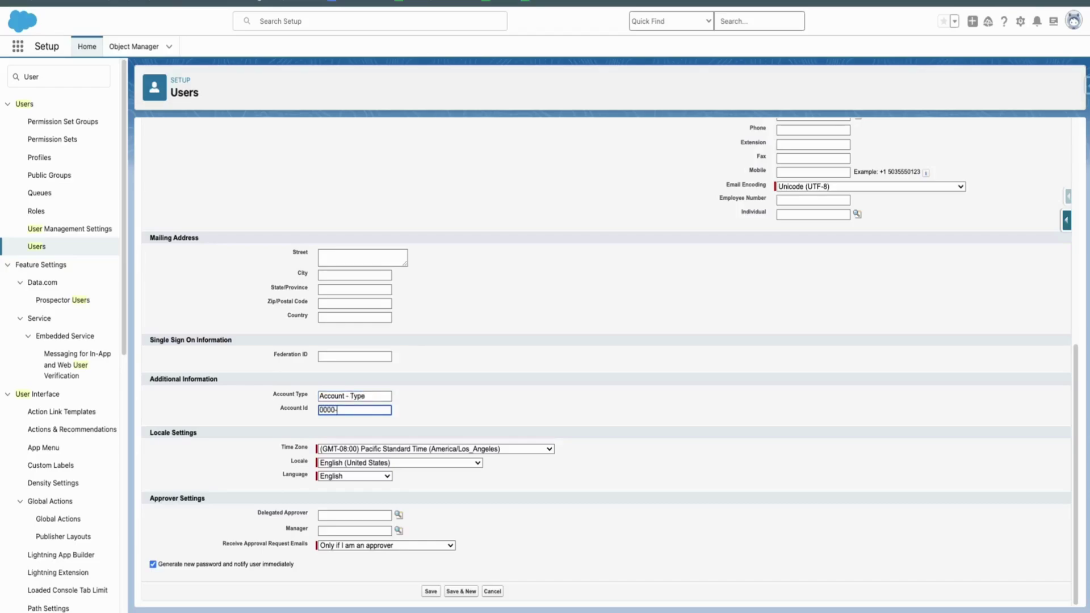
left_click(428, 592)
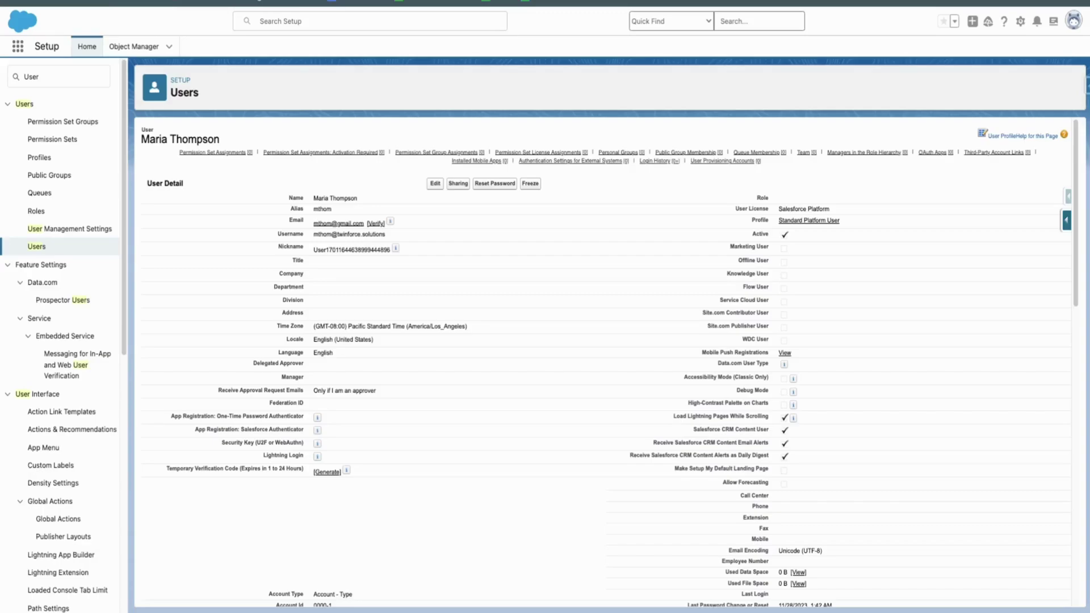
scroll(177, 369, "down", 3)
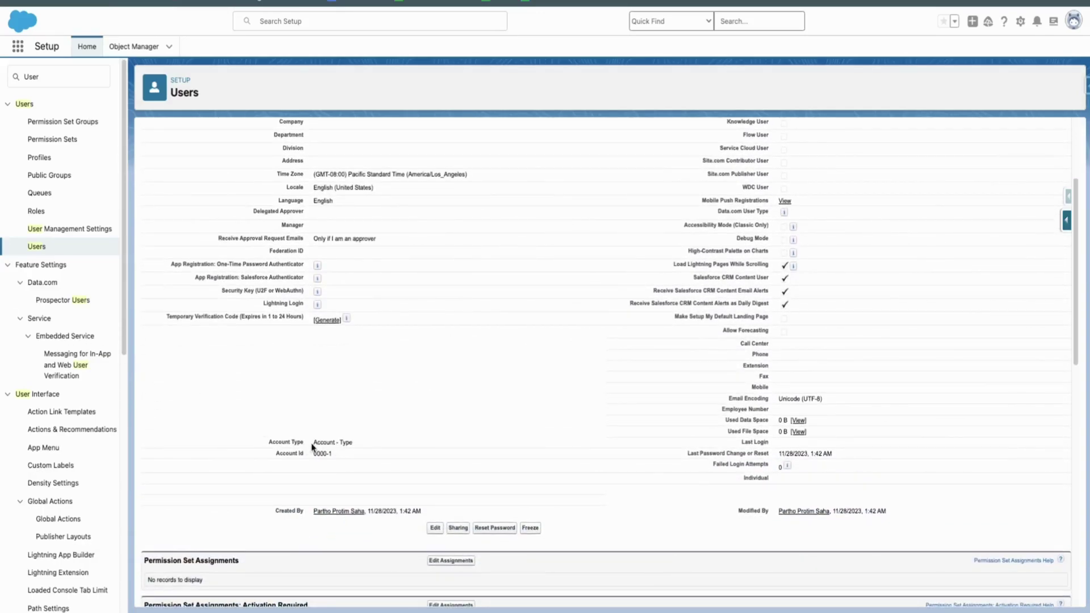
left_click_drag(267, 442, 329, 462)
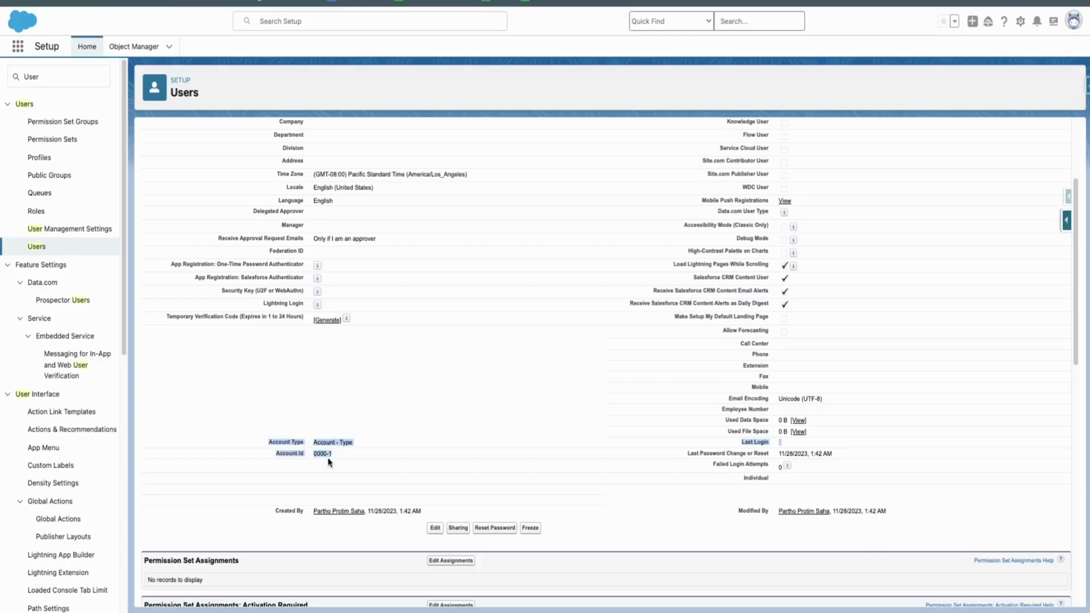